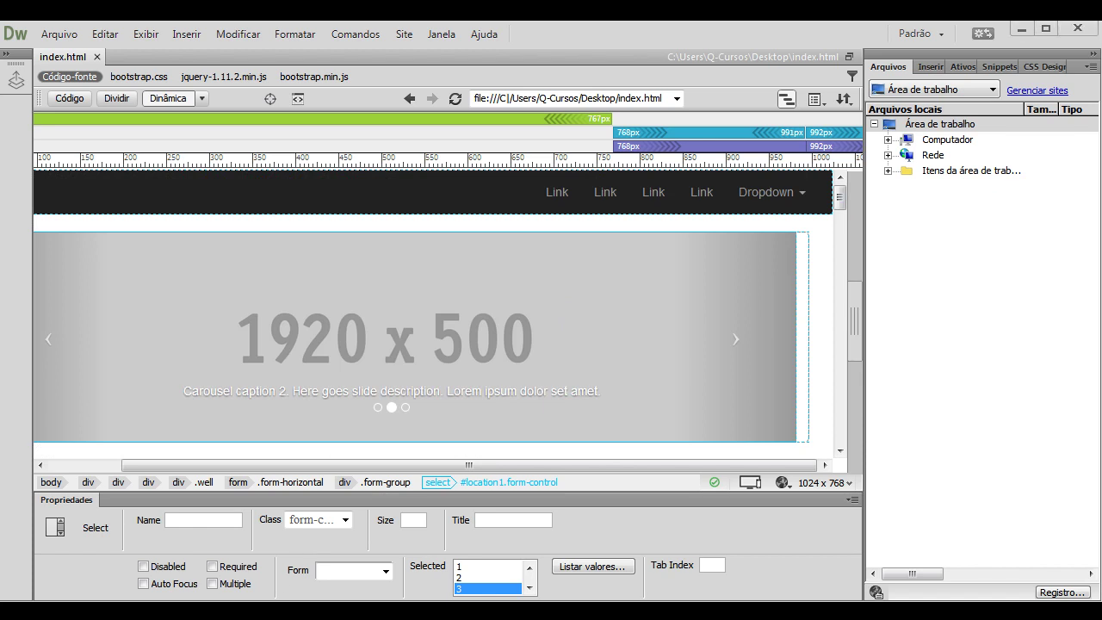
Open Windows Explorer and browse to the website's folders and index file on the Desktop (Área de Trabalho).
key("super")
left_click(289, 346)
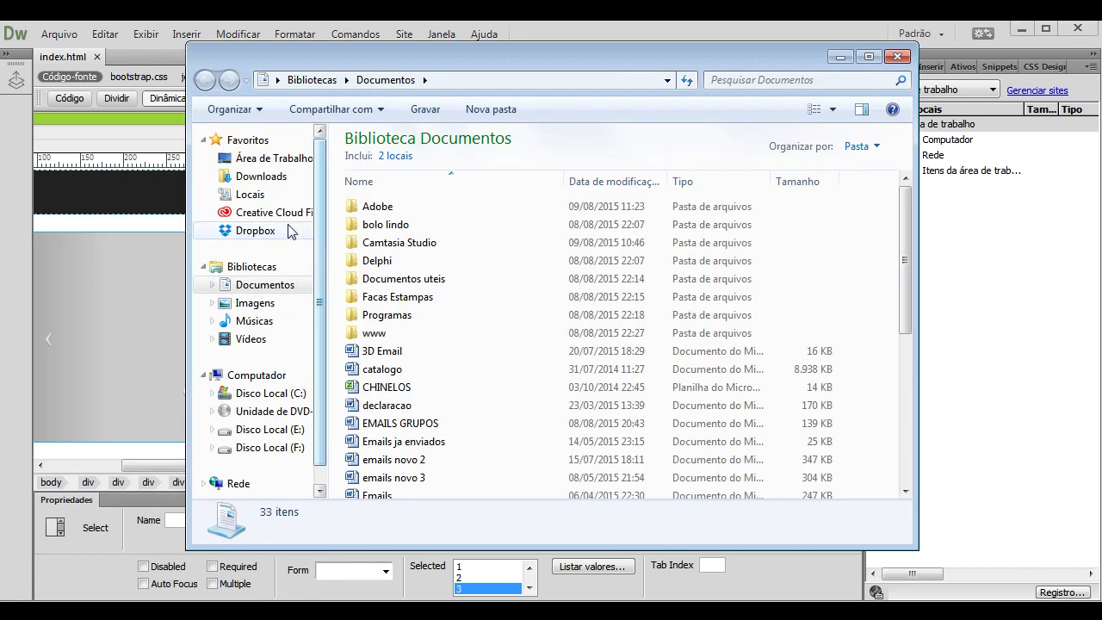
left_click(266, 158)
left_click_drag(907, 205, 904, 327)
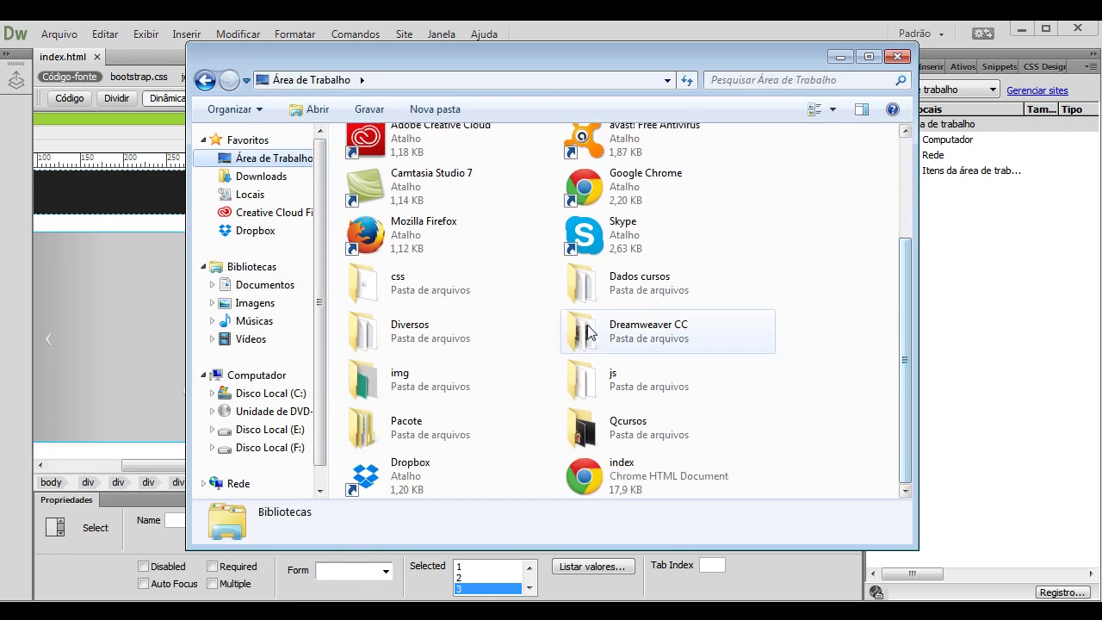
Examine the index file and the img, css and js folders of the website on the Desktop.
left_click(620, 481)
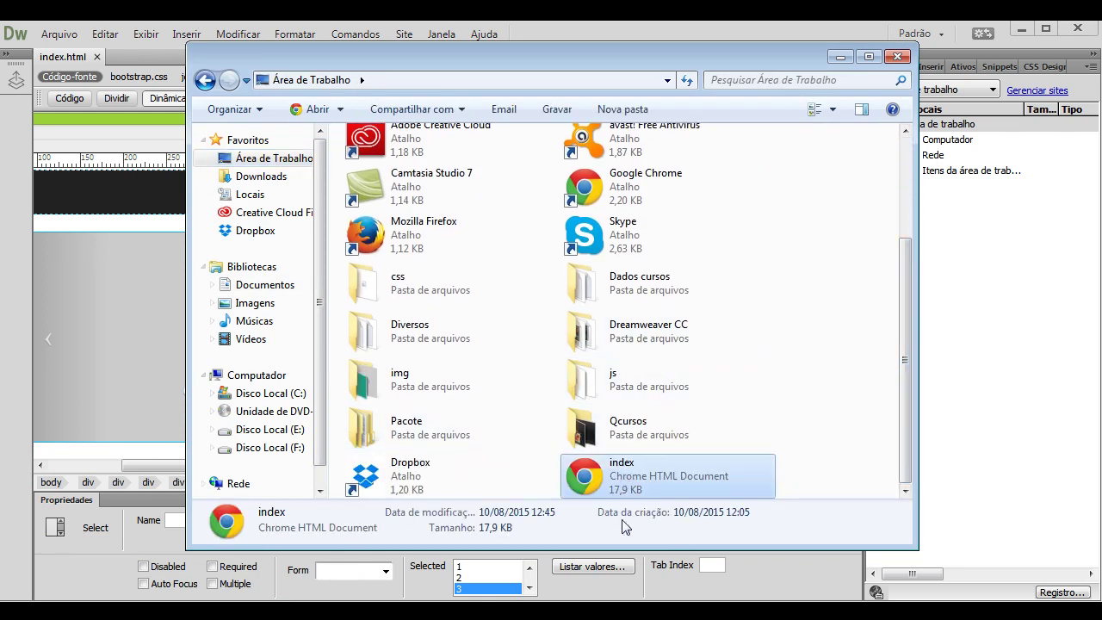
left_click(442, 389)
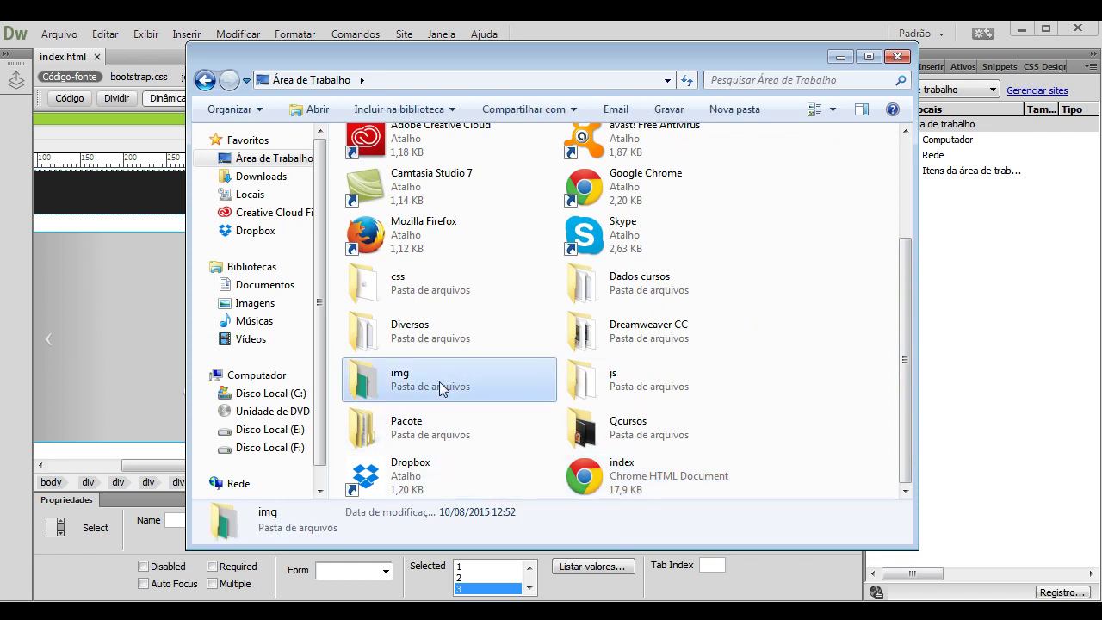
left_click(428, 297)
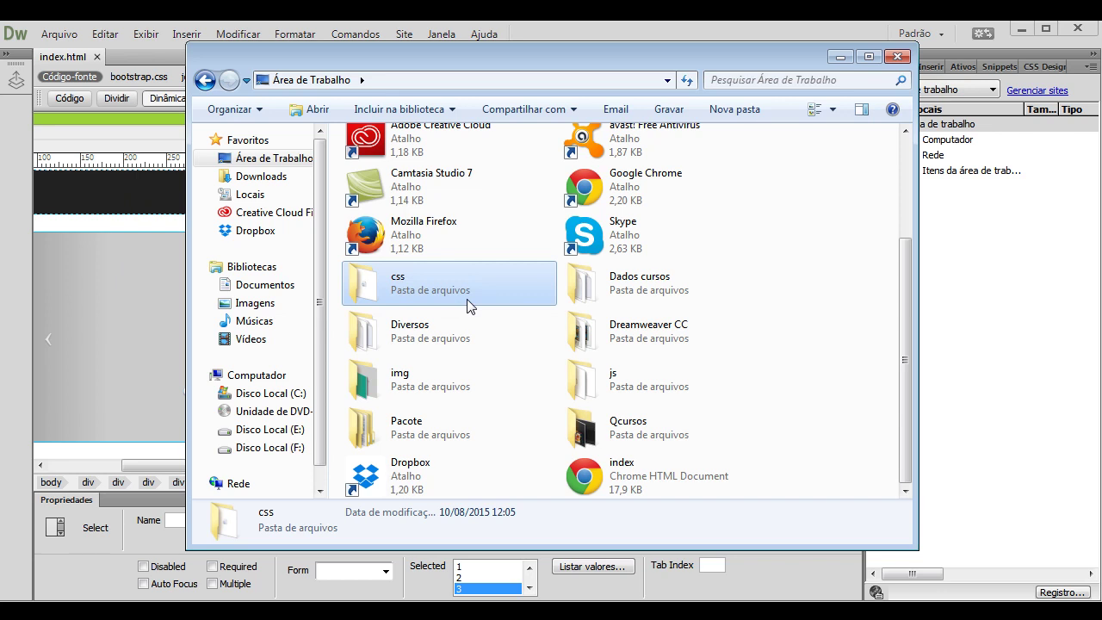
left_click(620, 395)
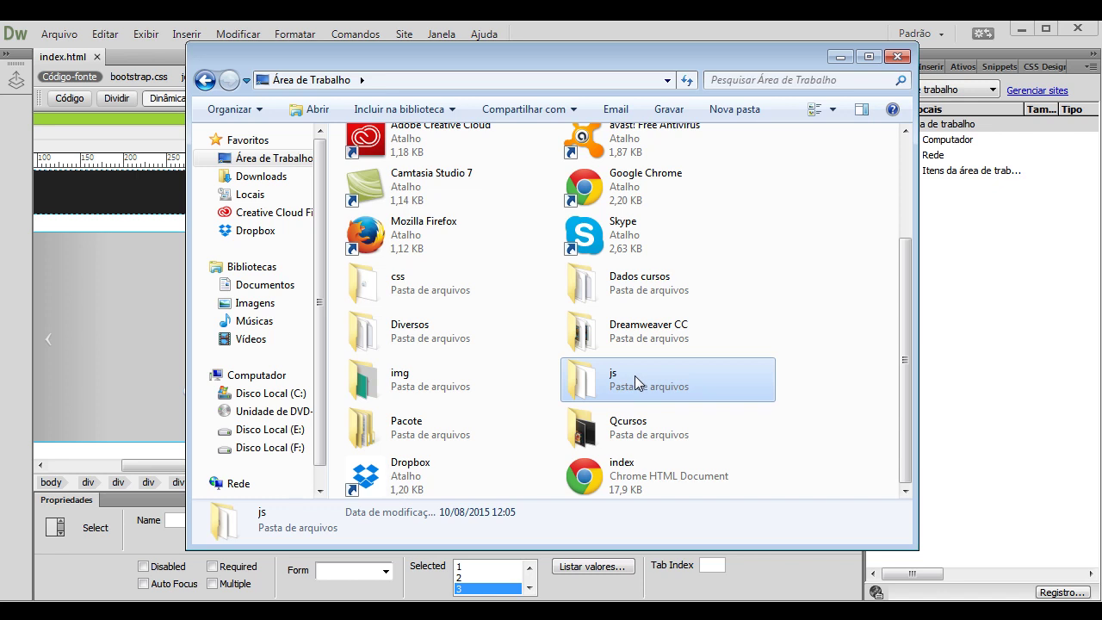
left_click(637, 466)
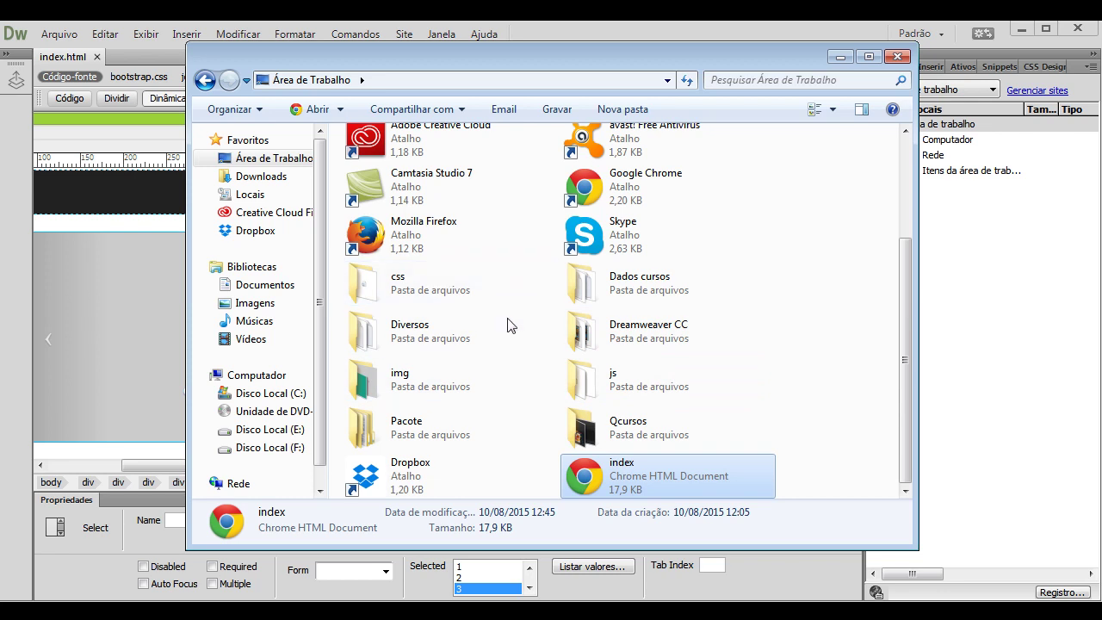
left_click(454, 389)
left_click(624, 386)
left_click(405, 284)
left_click(482, 379)
left_click(613, 378)
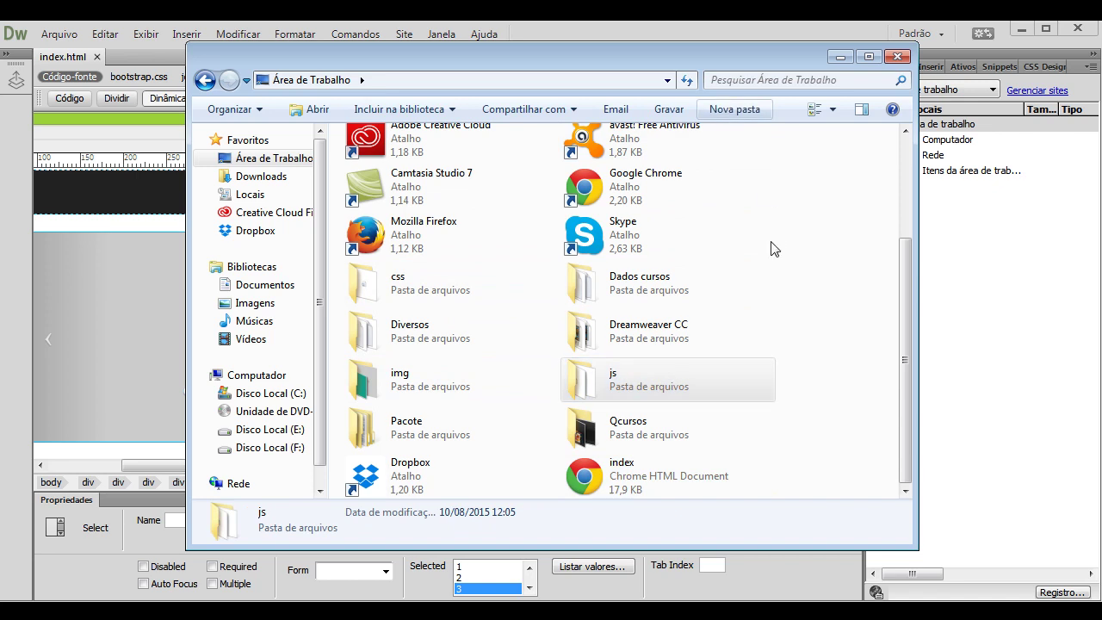
Create a new folder named Site on the Desktop.
type("Site")
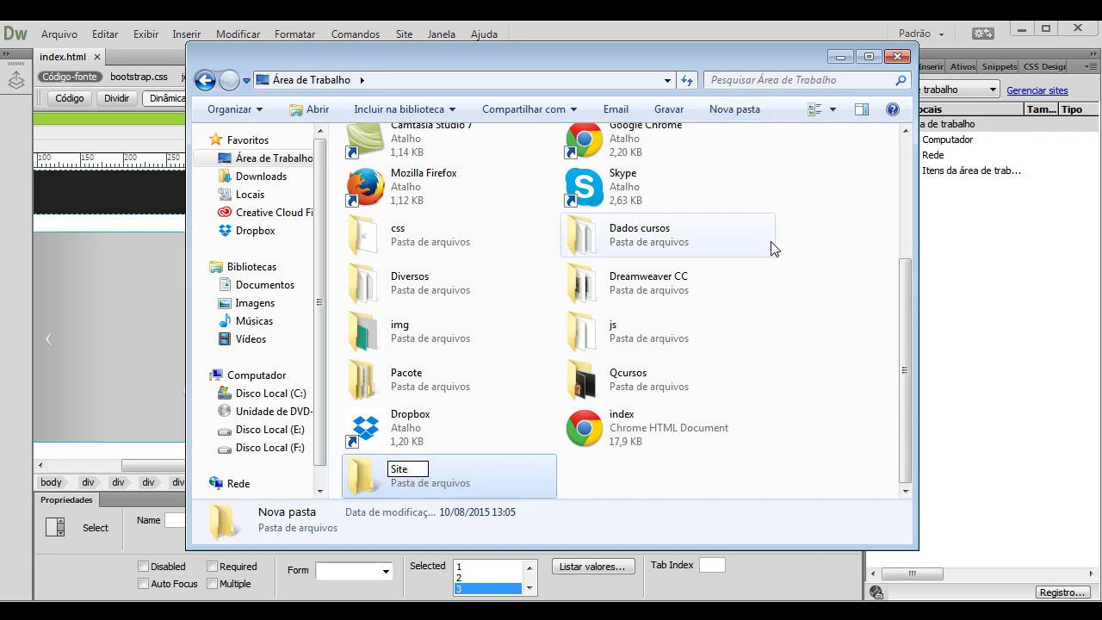
left_click(446, 472)
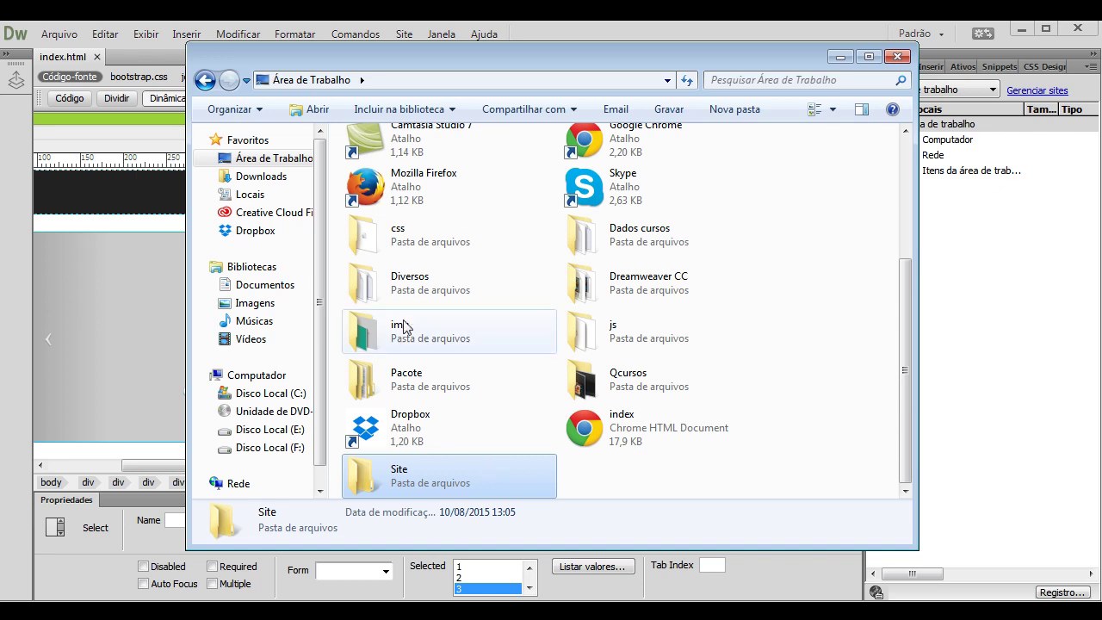
Move the css, img and js folders and the index file into the Site folder, and open that folder.
left_click(424, 336)
left_click(626, 351, "ctrl")
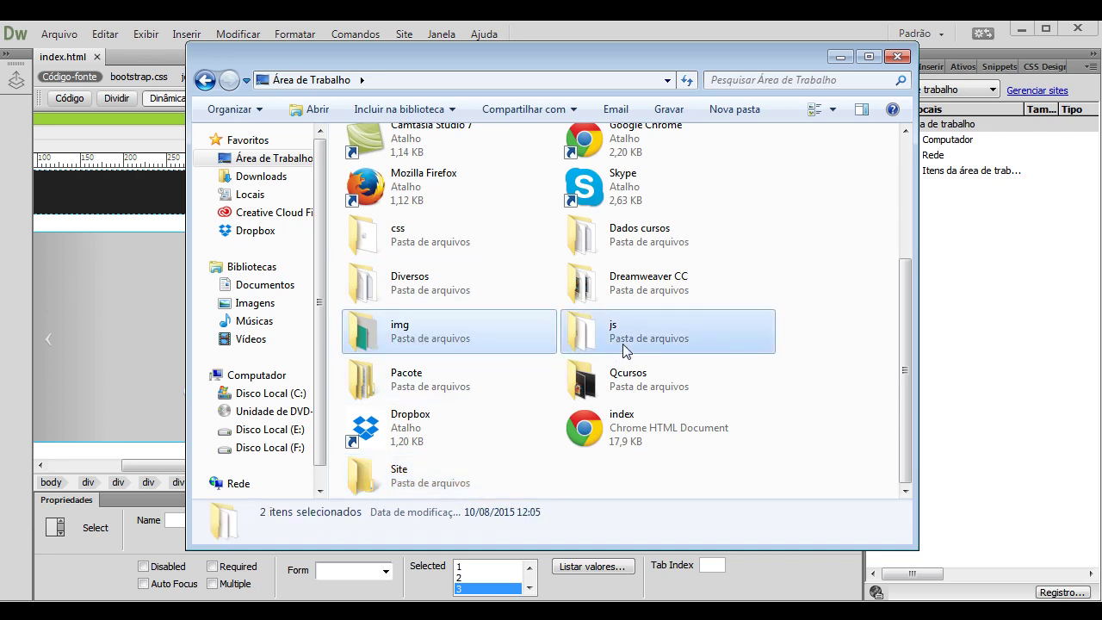
left_click(419, 238, "ctrl")
left_click(601, 450, "ctrl")
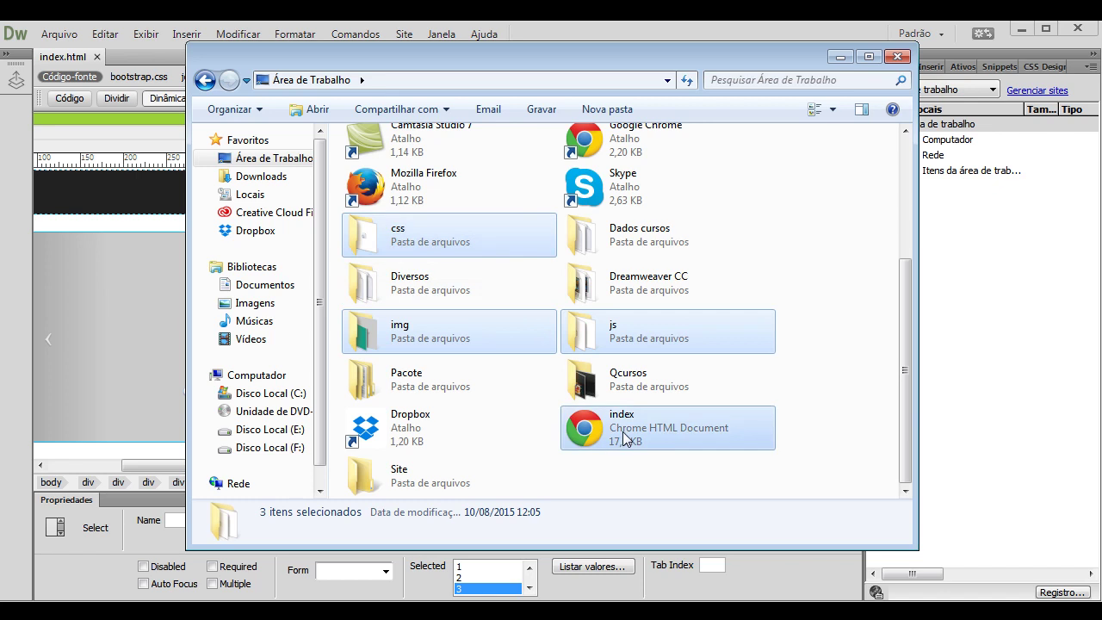
left_click_drag(456, 327, 414, 492)
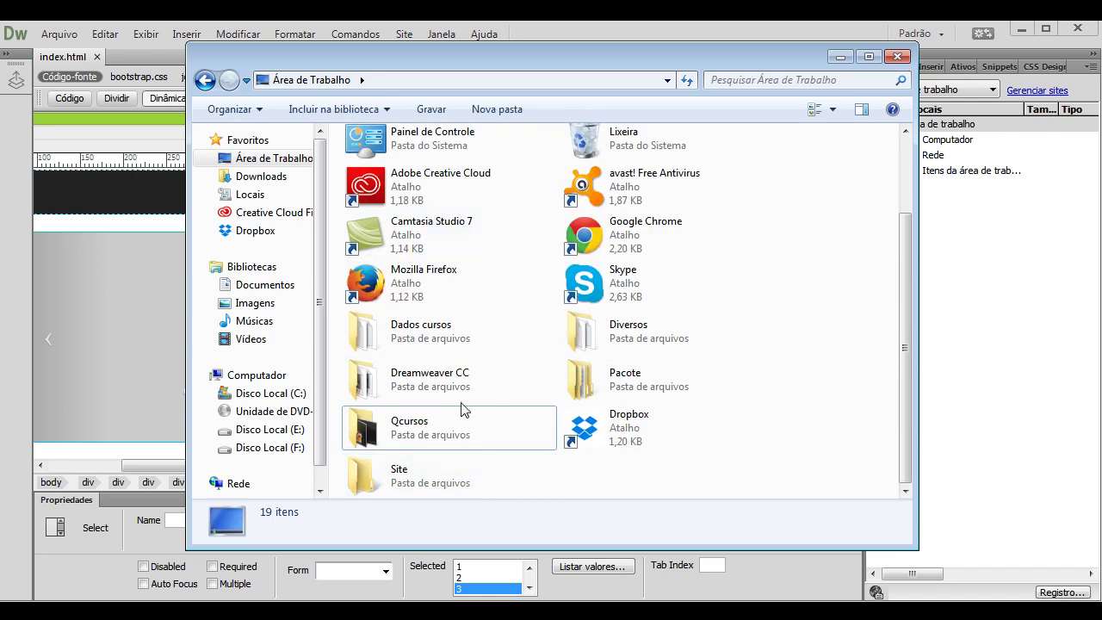
double_click(404, 473)
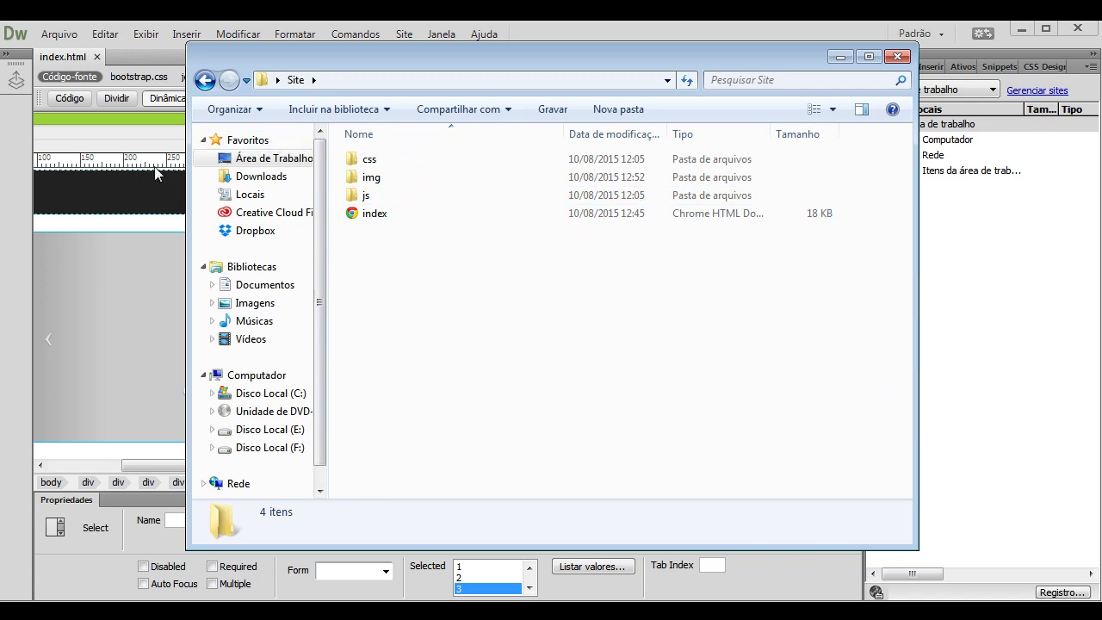
Switch to Dreamweaver and view the Bootstrap – Imobiliária starter template for new documents without creating a page.
left_click(45, 39)
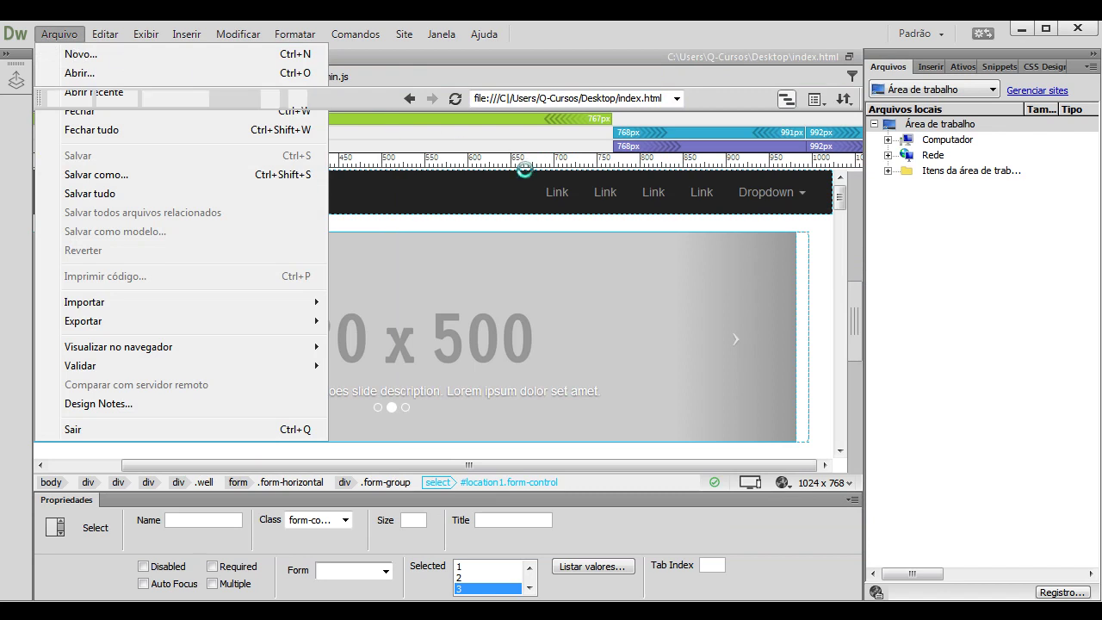
key("ctrl+n")
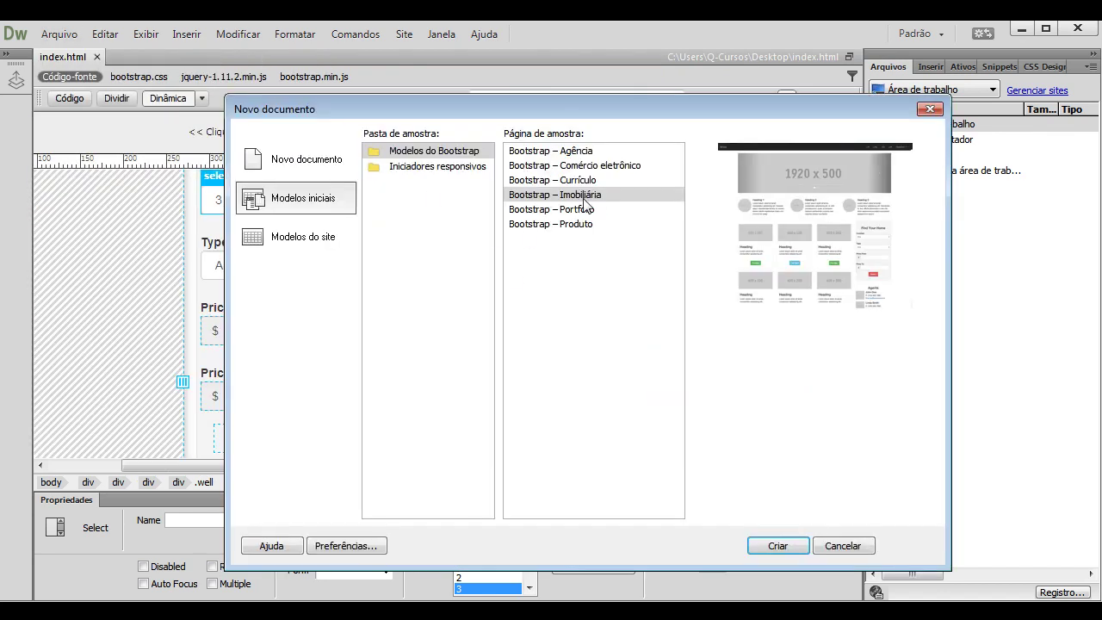
left_click(839, 550)
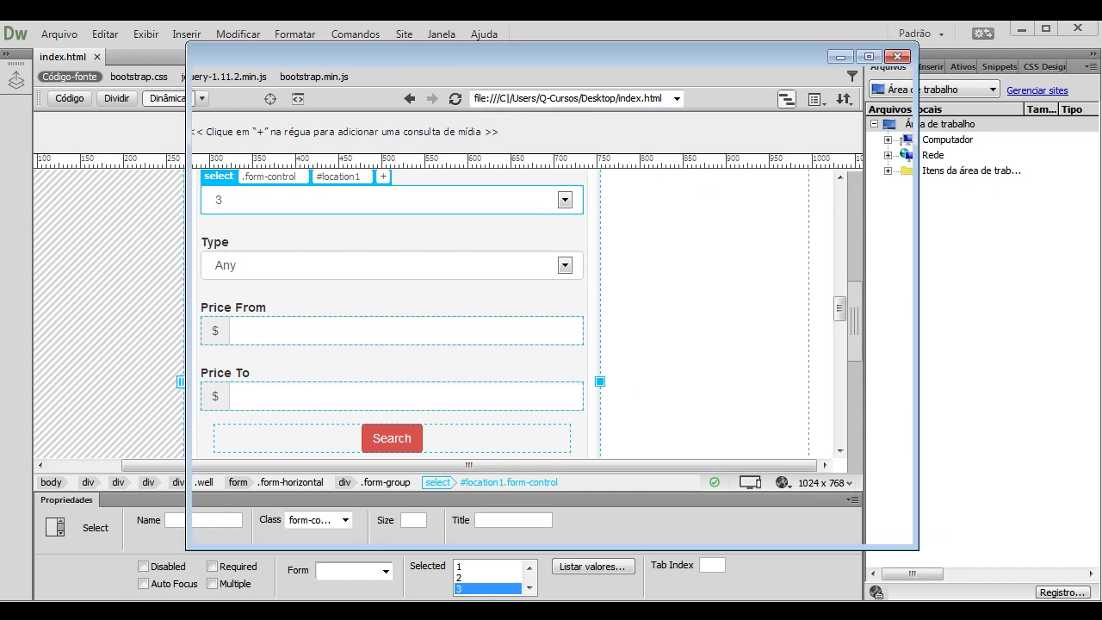
Switch back to Windows Explorer and inspect the Site folder's img and css subfolders, including the bootstrap stylesheet.
key("alt+Tab")
left_click(369, 160)
double_click(382, 177)
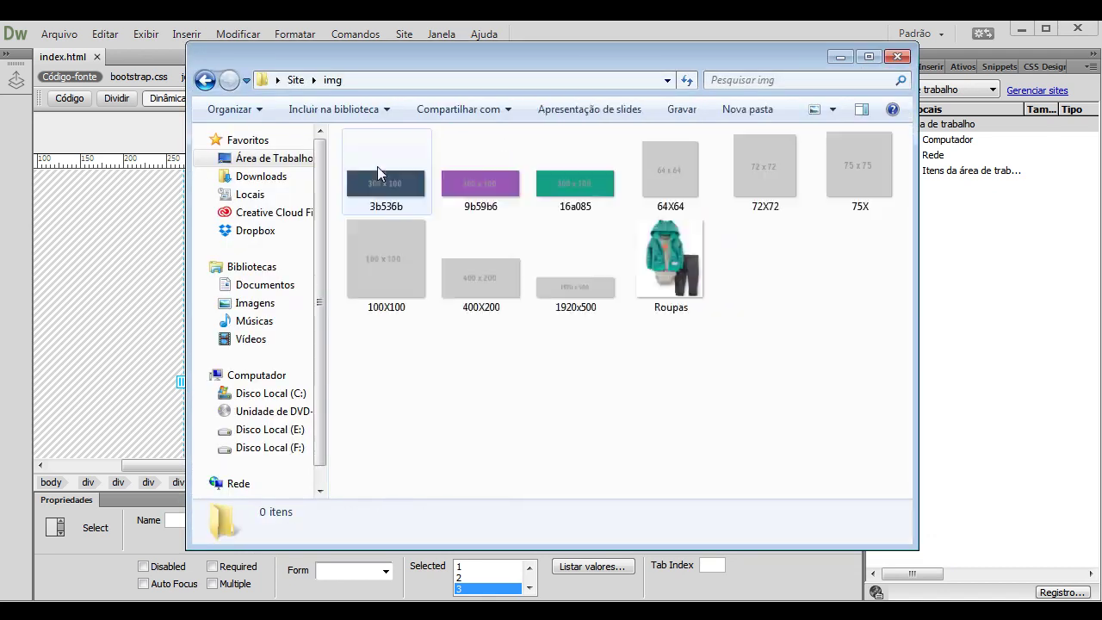
key("BackSpace")
double_click(405, 162)
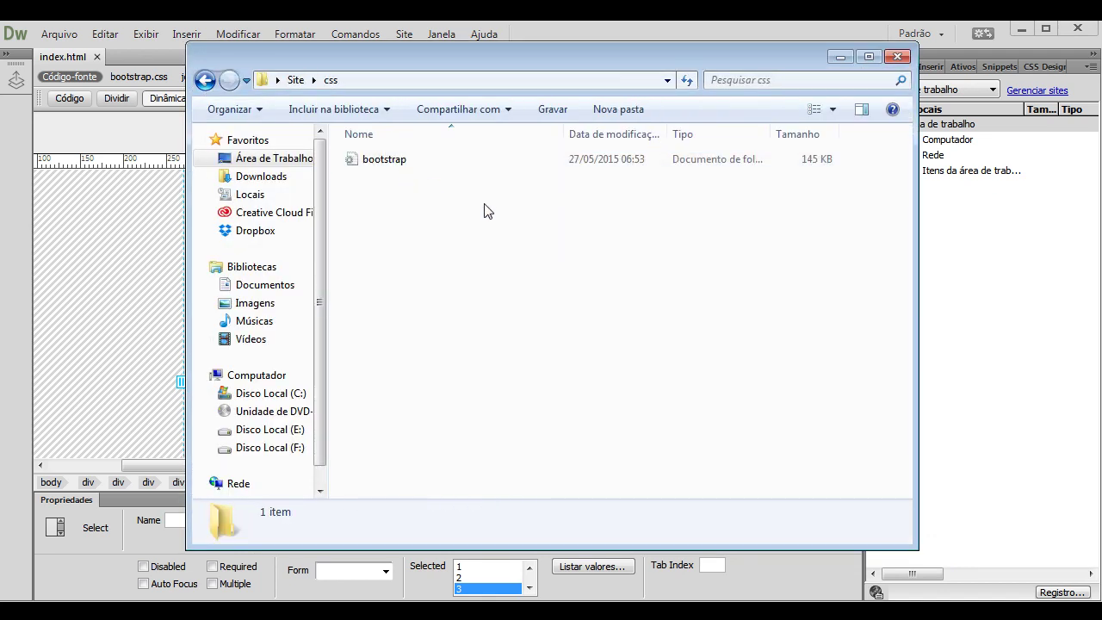
left_click(383, 158)
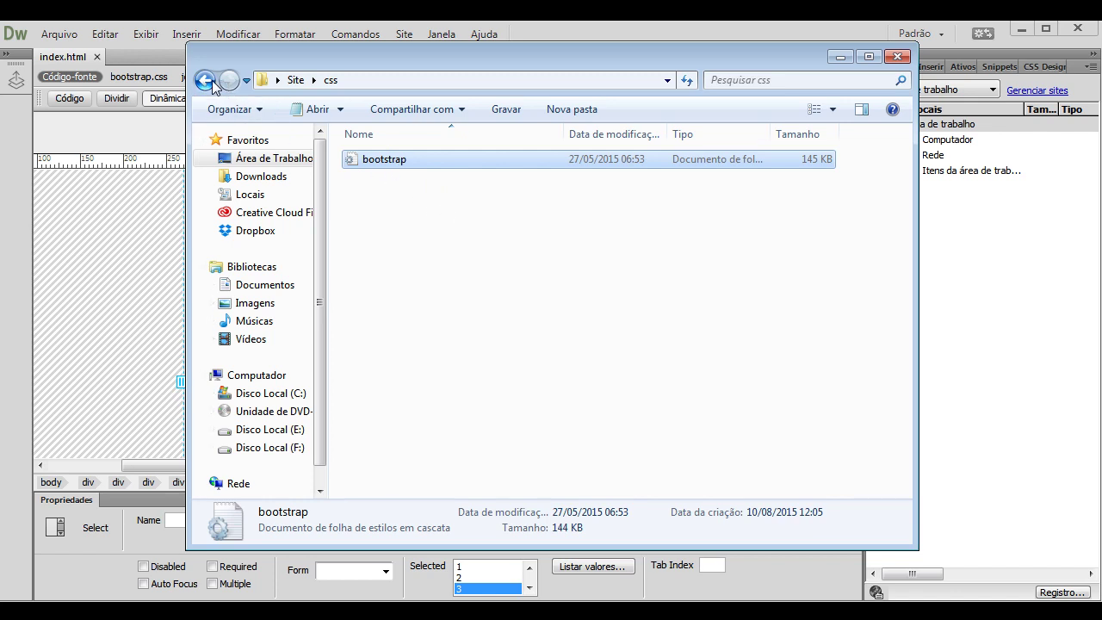
left_click(212, 84)
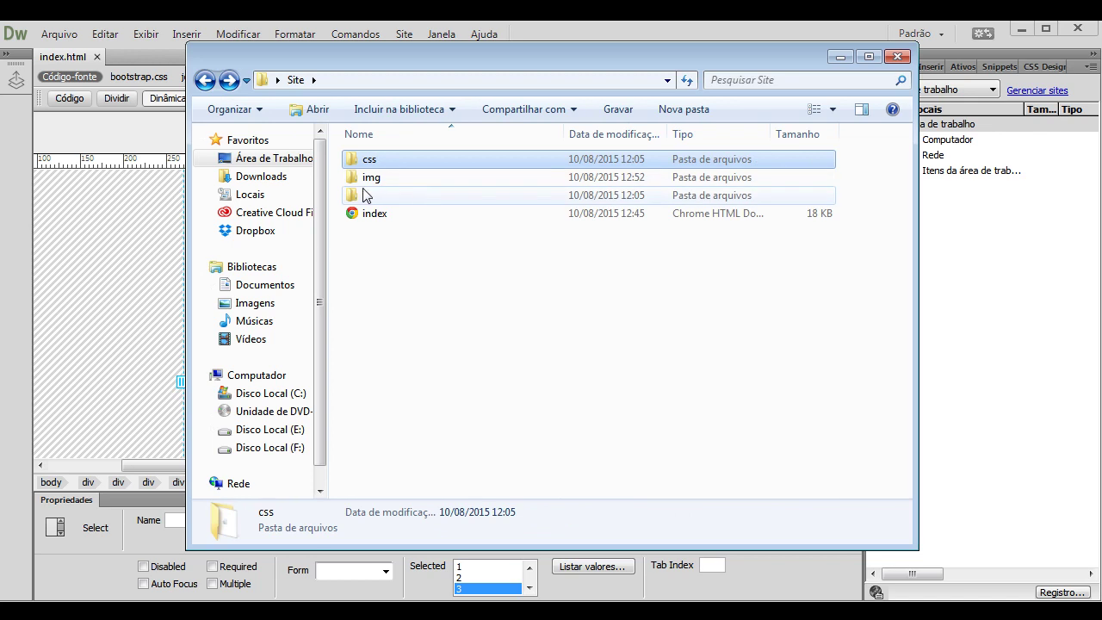
Check the Roupas image in the img folder and return to the Site folder.
double_click(388, 185)
left_click(671, 262)
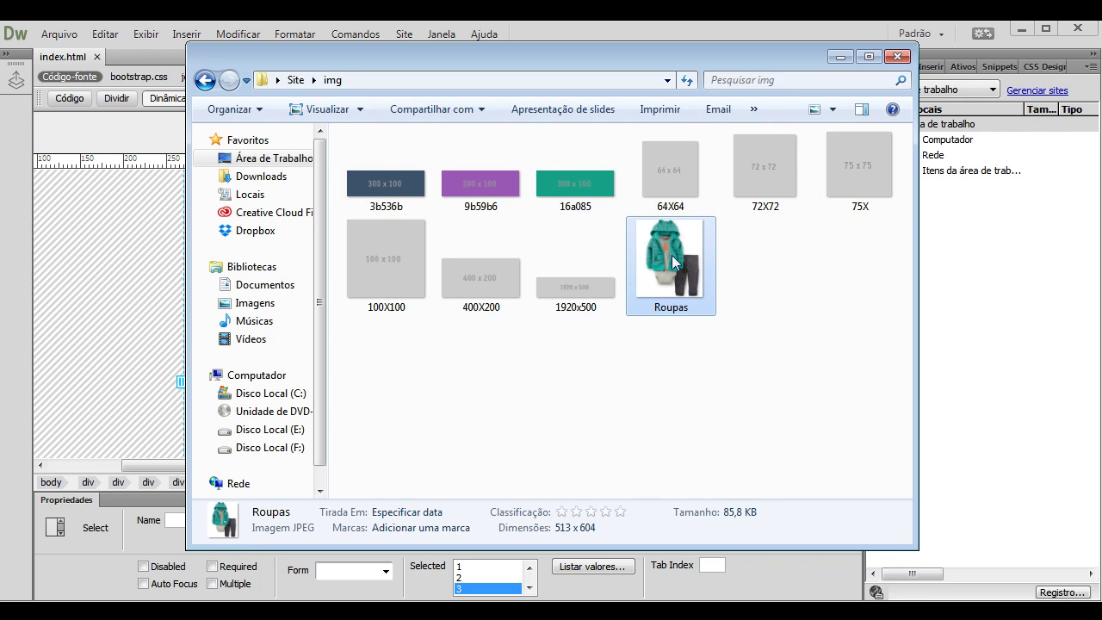
left_click(204, 82)
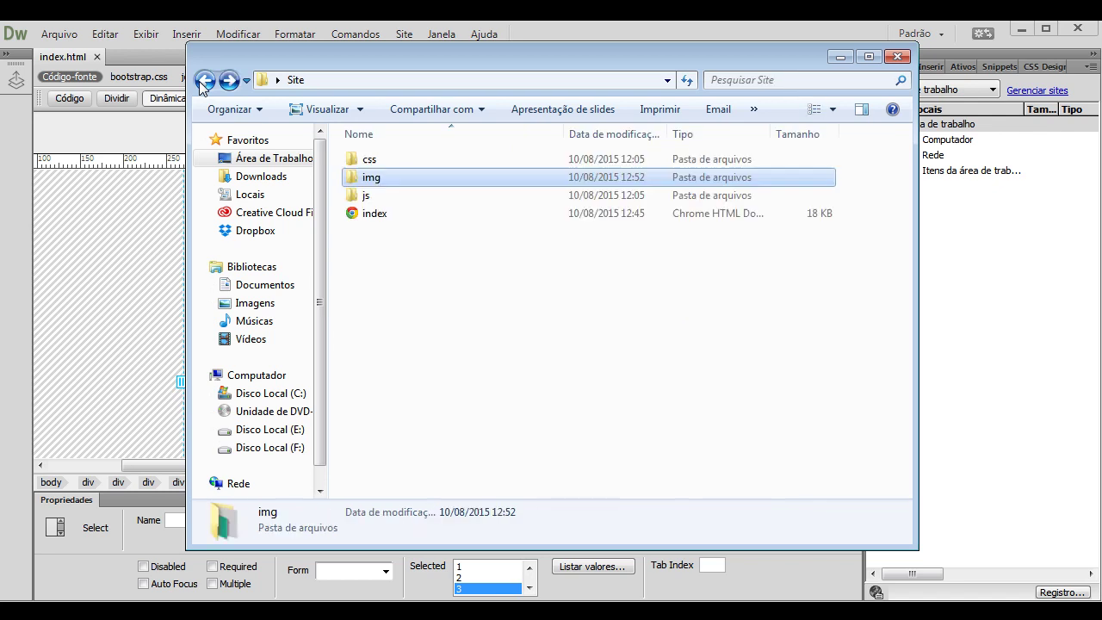
Inspect the bootstrap.min and jquery-1.11.2.min scripts in the js folder, return to the Site folder and minimize Explorer.
double_click(399, 204)
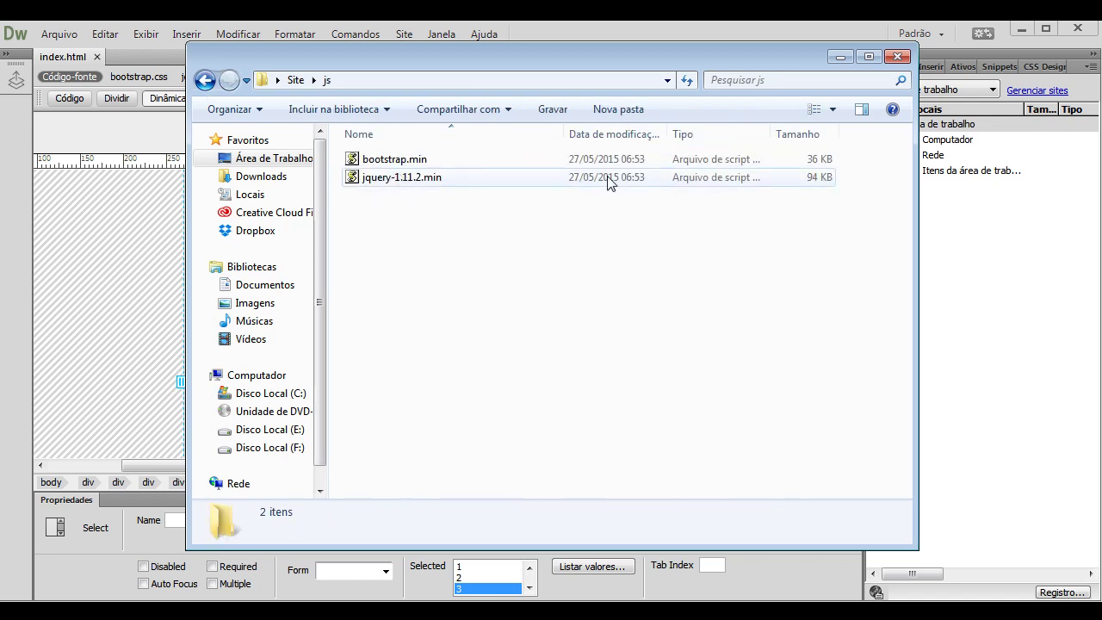
left_click(394, 158)
left_click(401, 177)
left_click(398, 161)
left_click(401, 177)
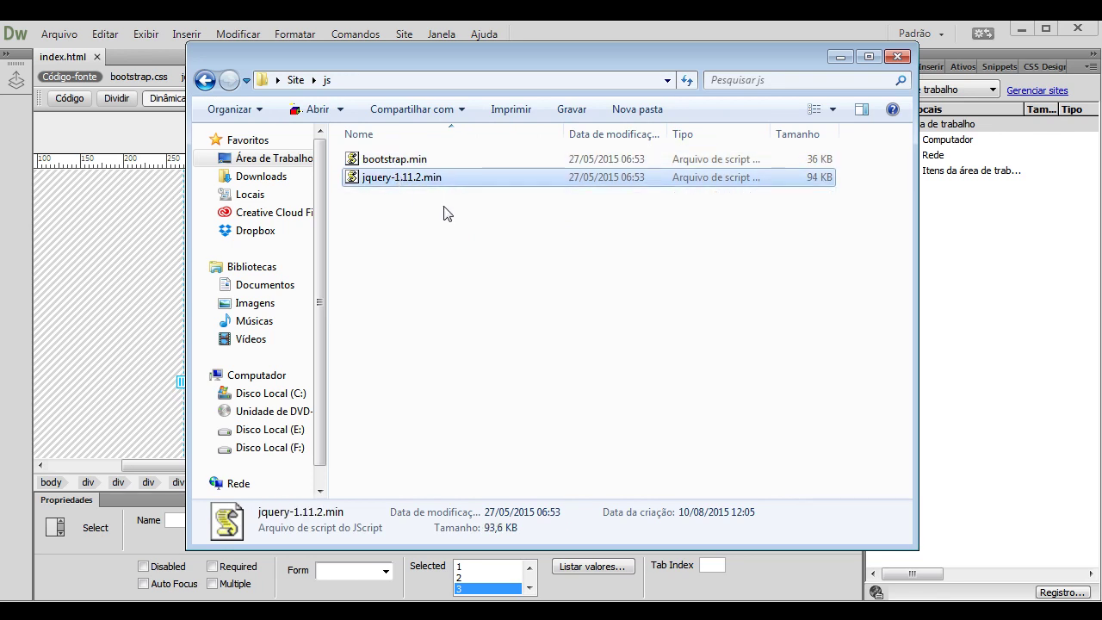
left_click(204, 80)
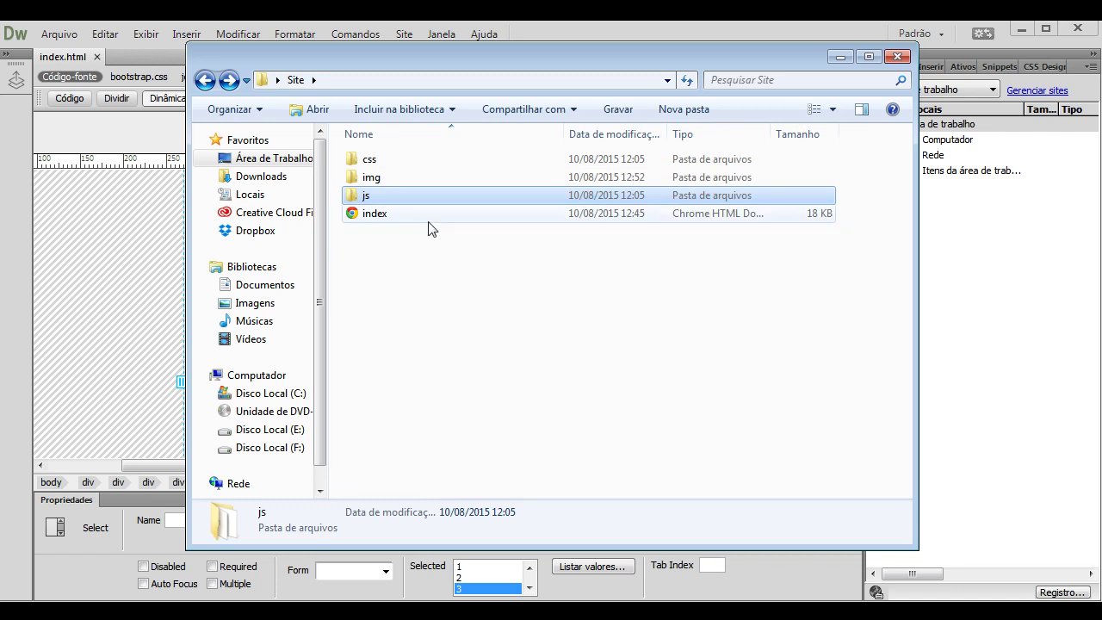
left_click(837, 58)
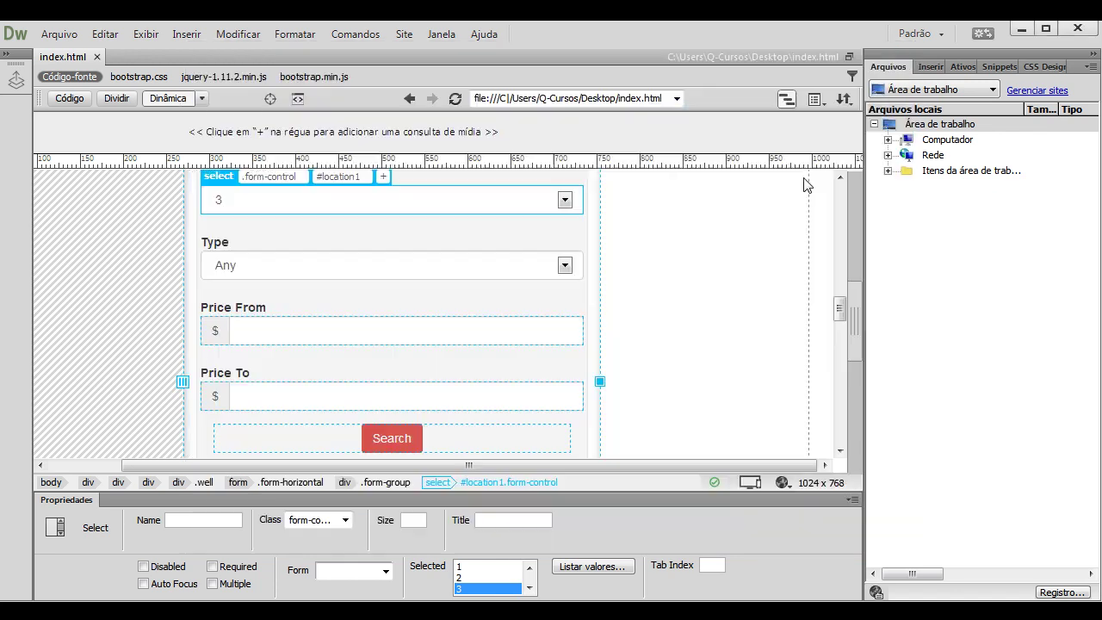
left_click_drag(845, 318, 850, 221)
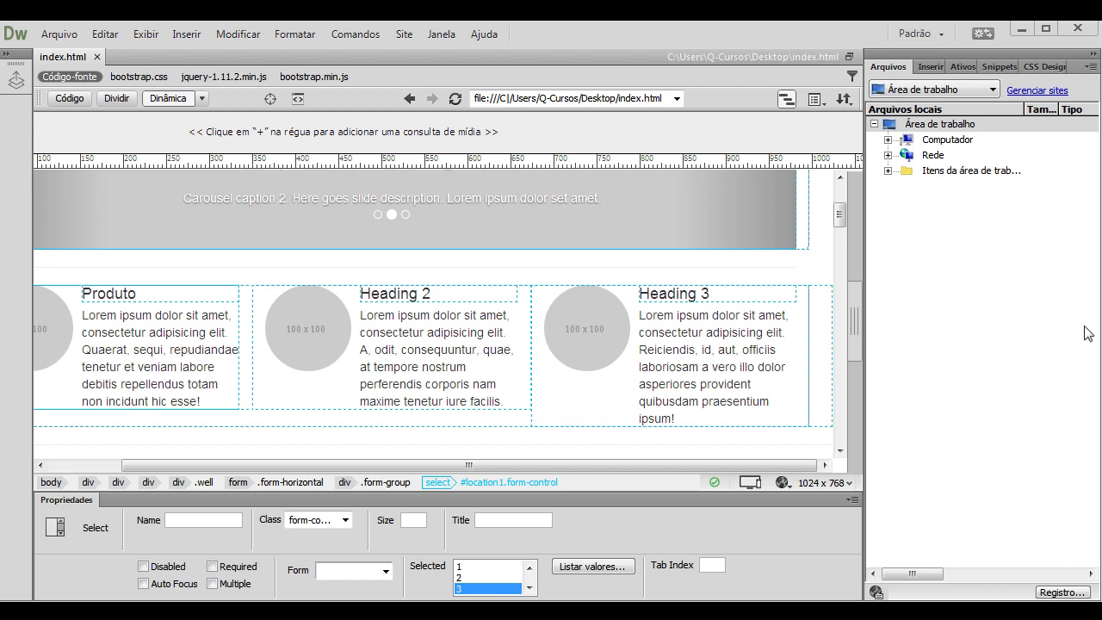
right_click(947, 226)
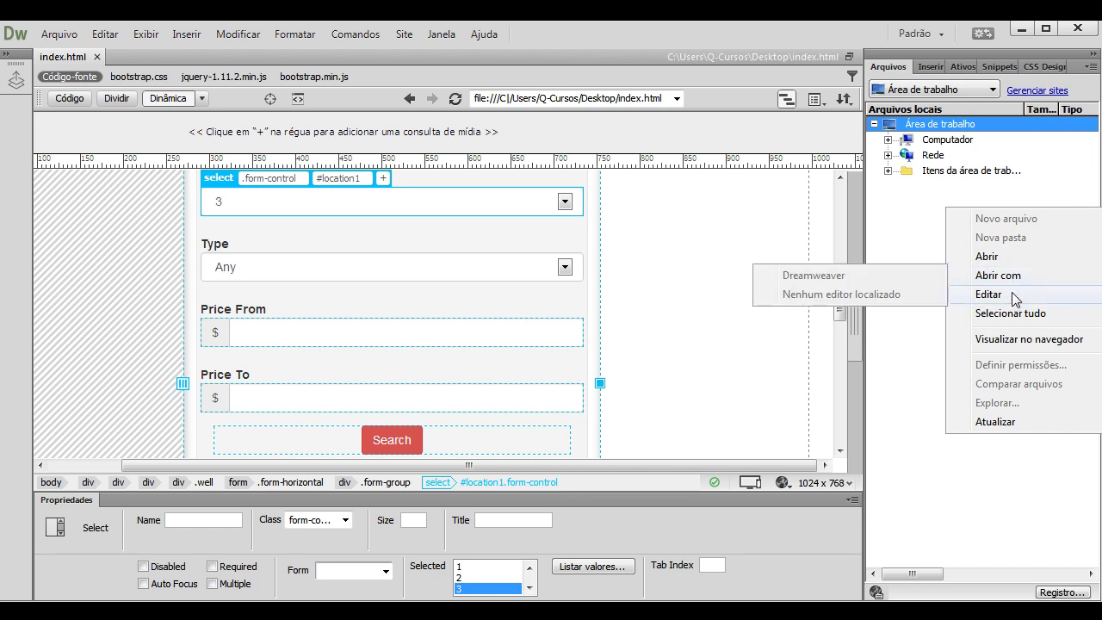
left_click(911, 236)
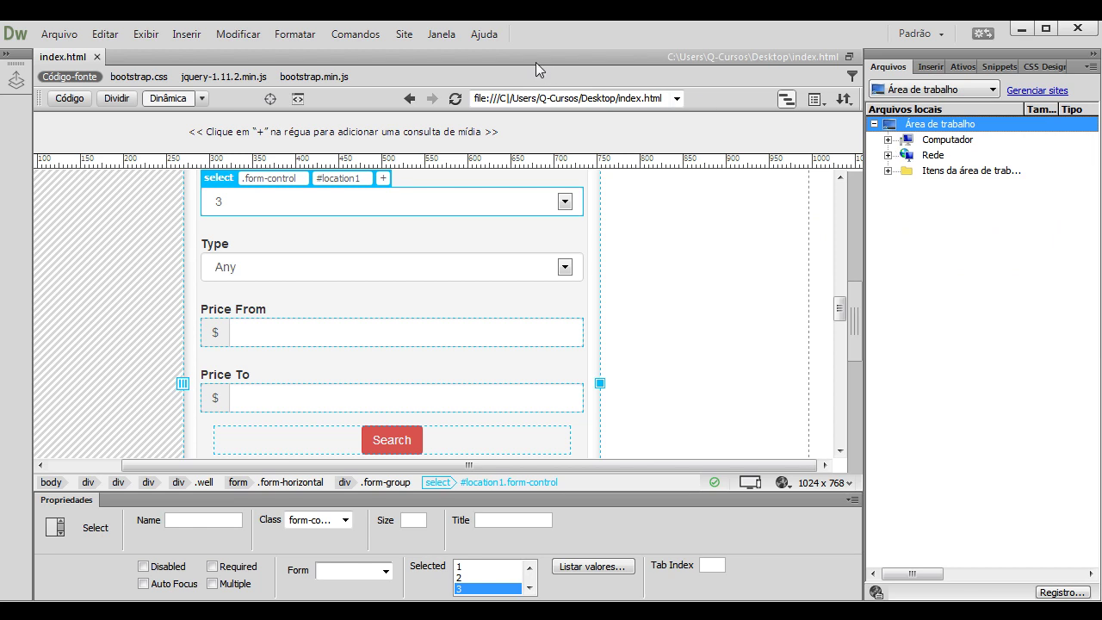
Start a new Dreamweaver site definition and name the site Modelo Site.
left_click(404, 35)
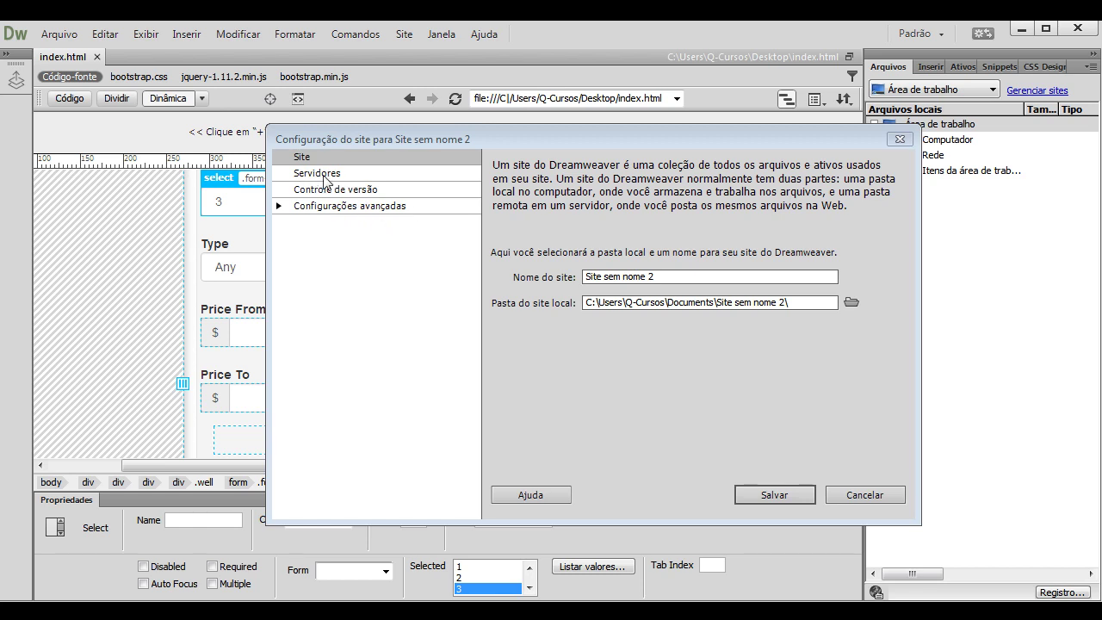
left_click_drag(708, 276, 594, 270)
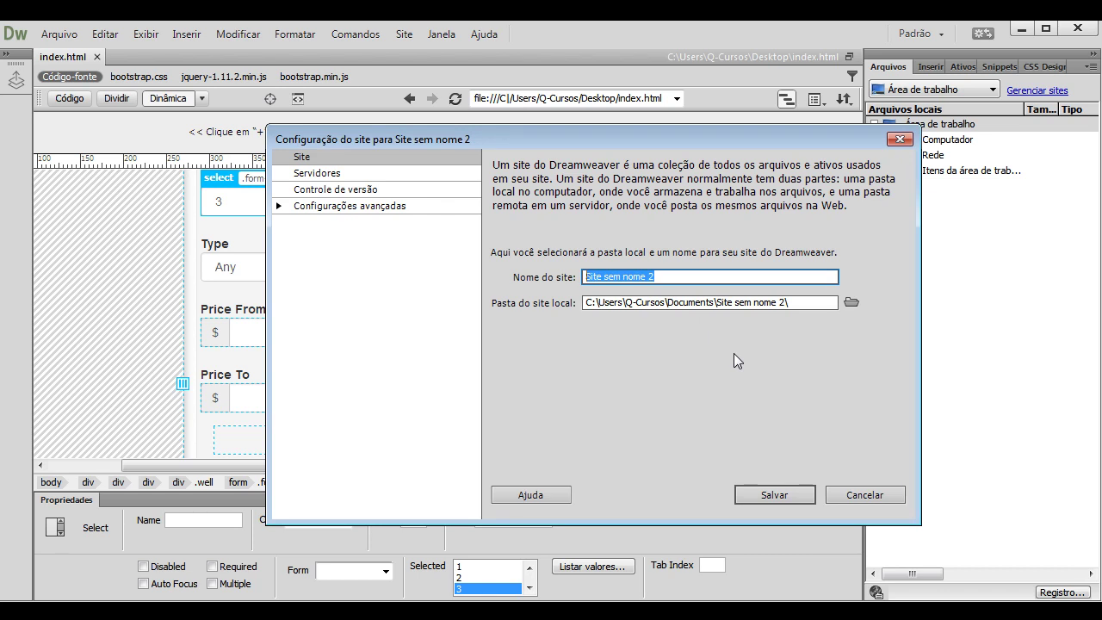
type("Modelo Site")
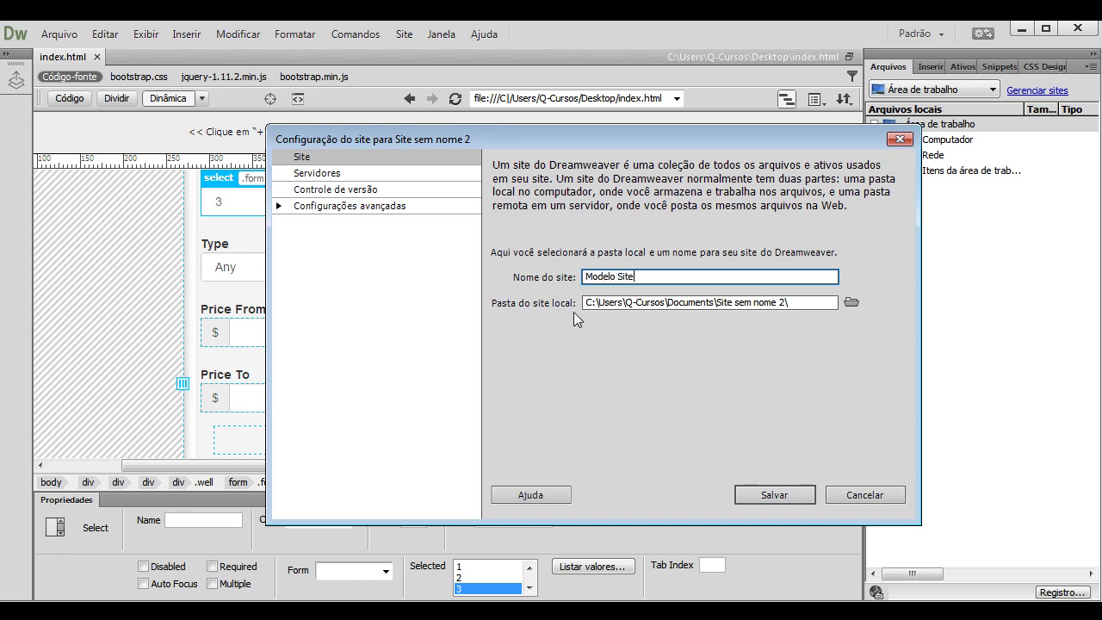
Set the local site folder to the Site folder on the Desktop and save the site definition.
left_click(852, 302)
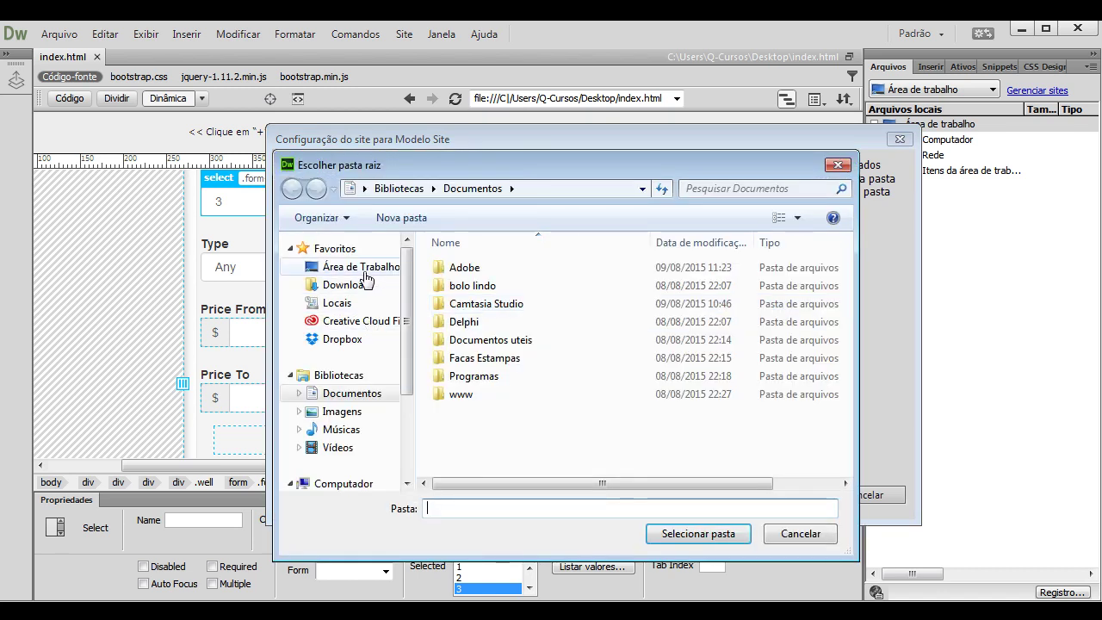
left_click(336, 267)
left_click_drag(833, 297, 844, 395)
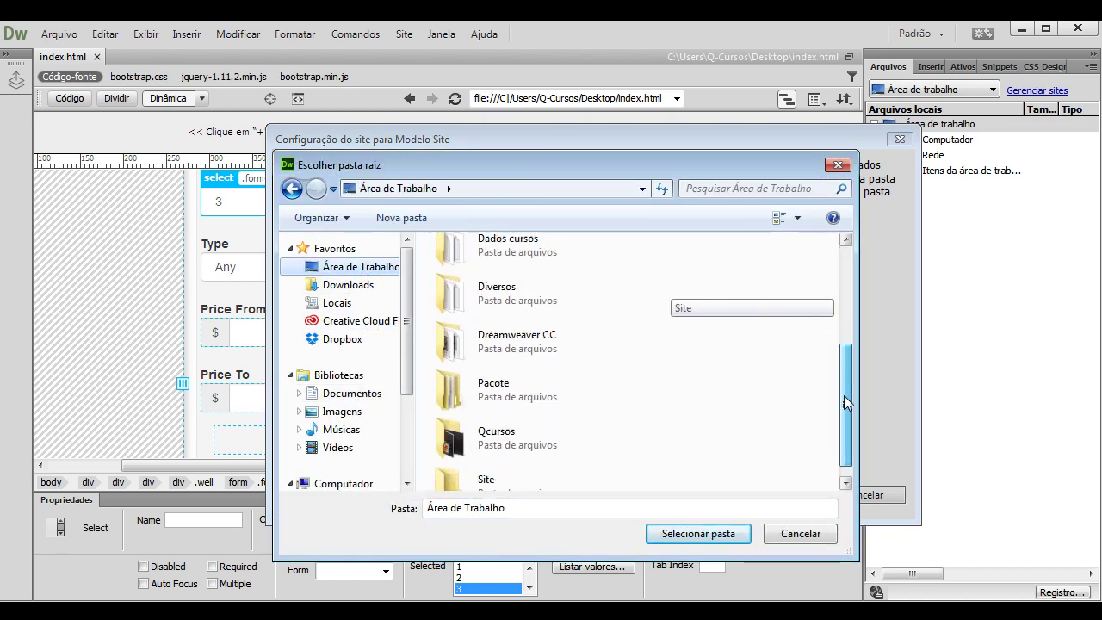
left_click(518, 469)
double_click(518, 469)
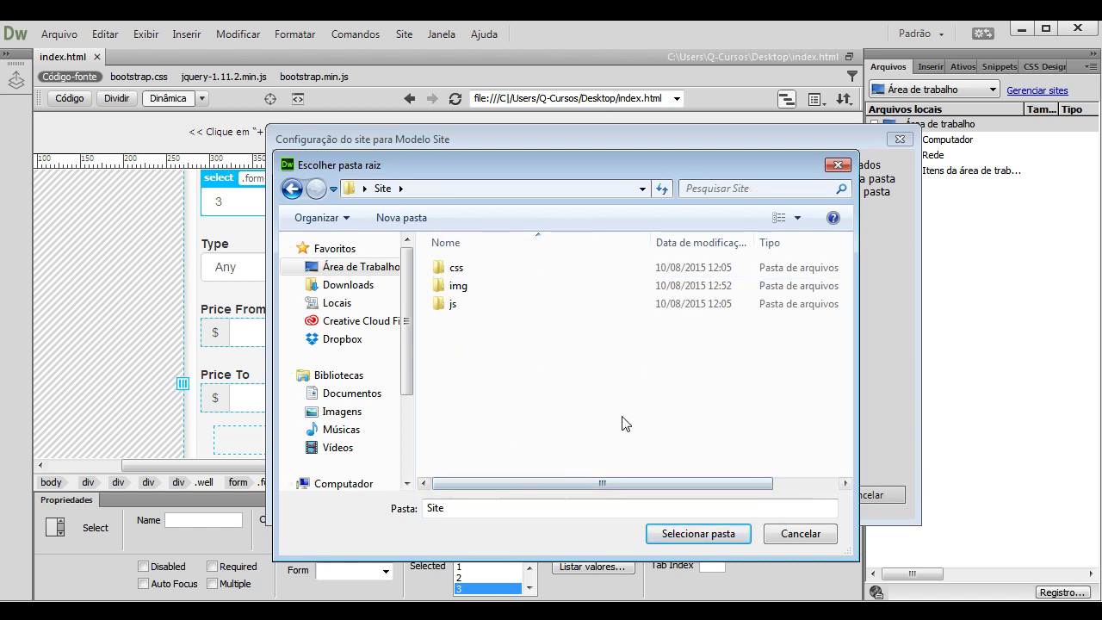
left_click(682, 538)
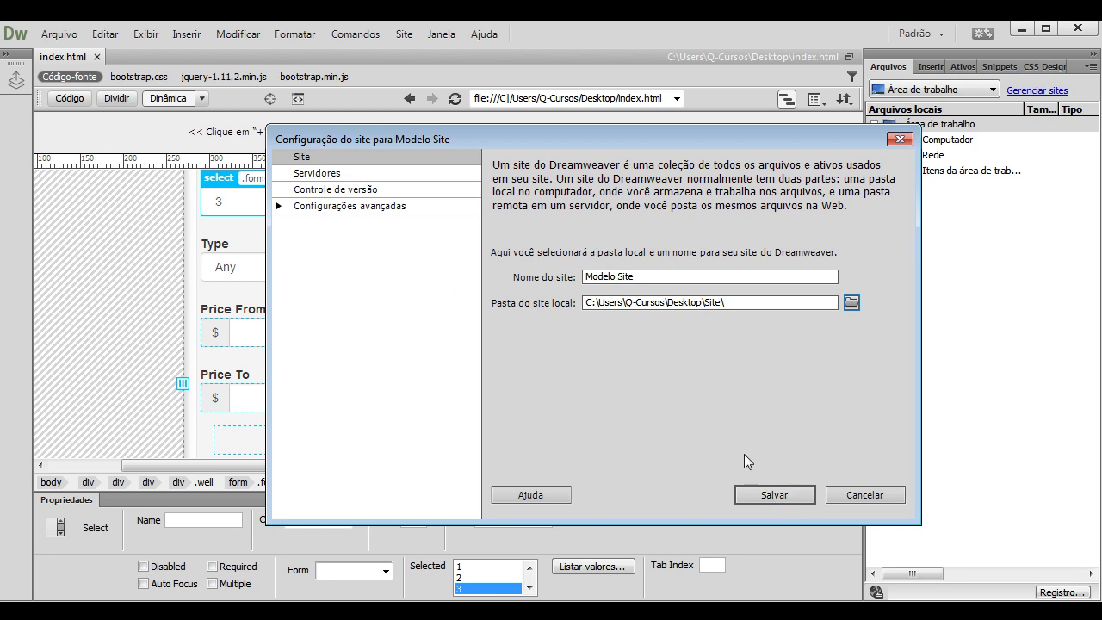
left_click(746, 492)
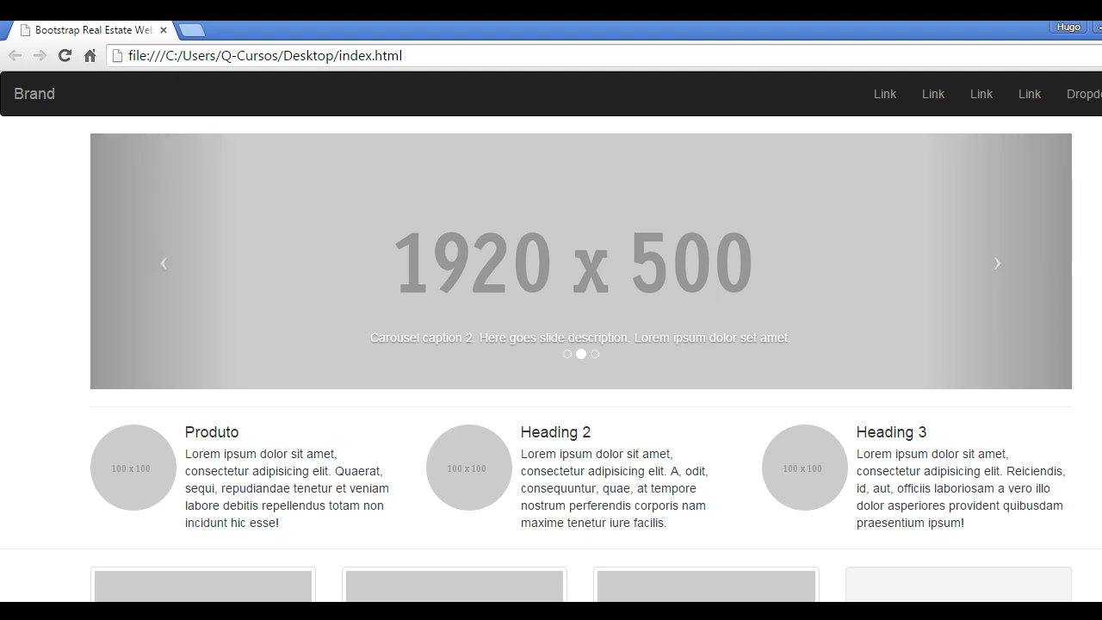
Switch back to Dreamweaver, choose Modelo Site as the displayed site and check its index.html file.
key("alt+Tab")
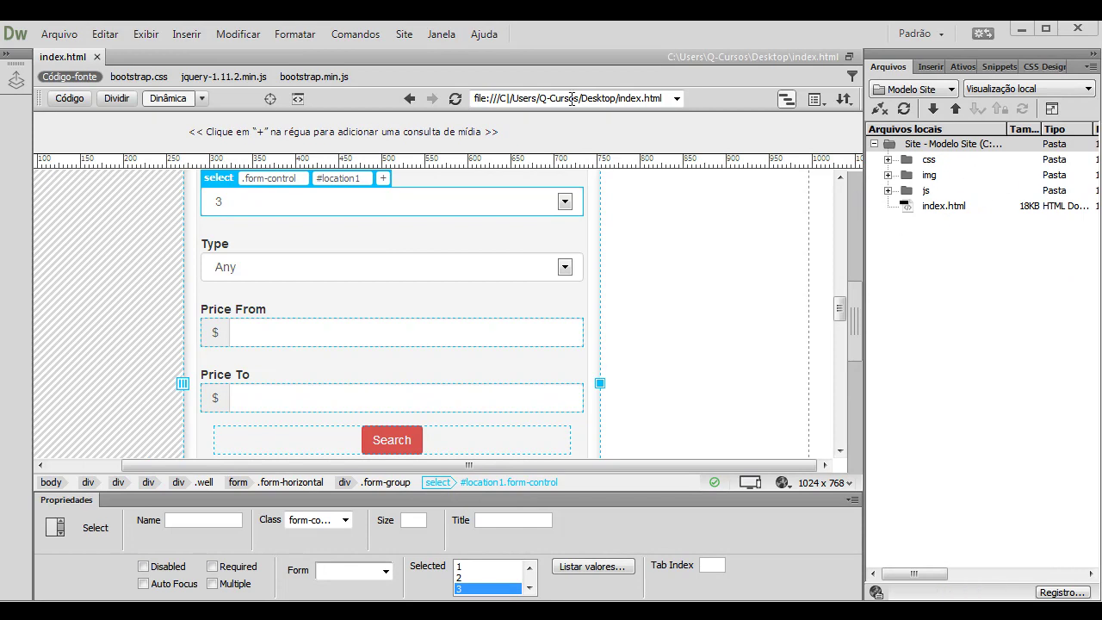
left_click(918, 90)
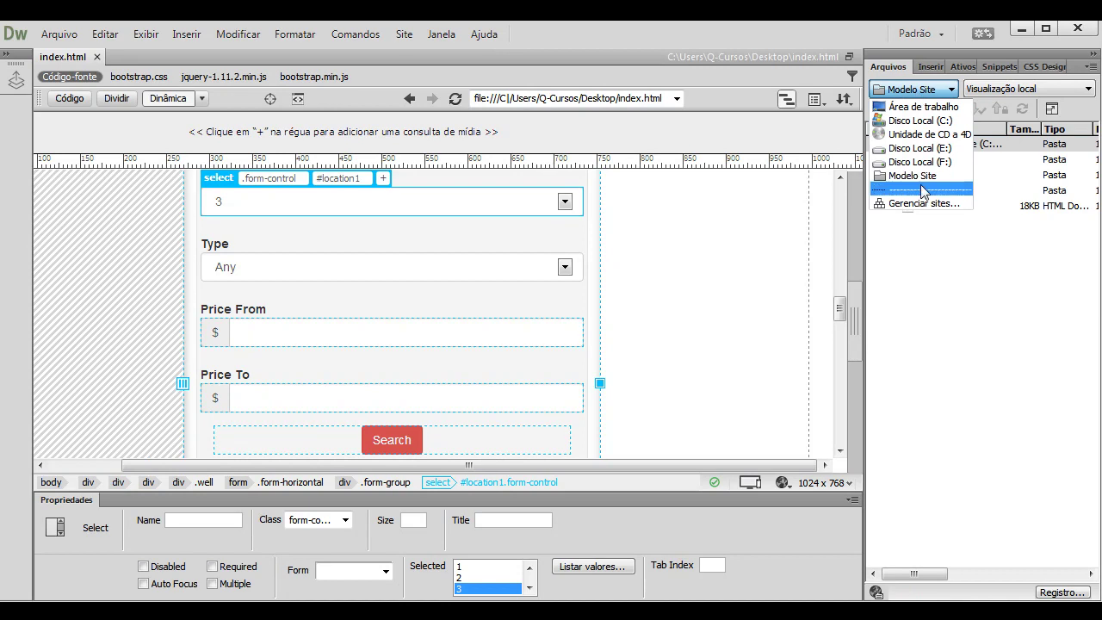
left_click(921, 176)
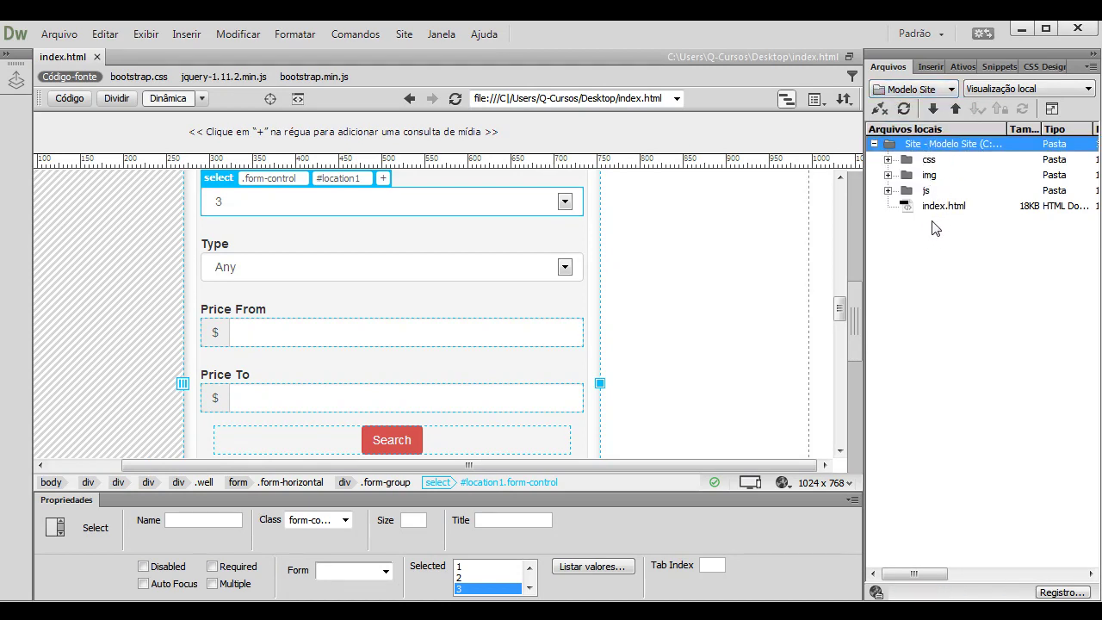
left_click(935, 207)
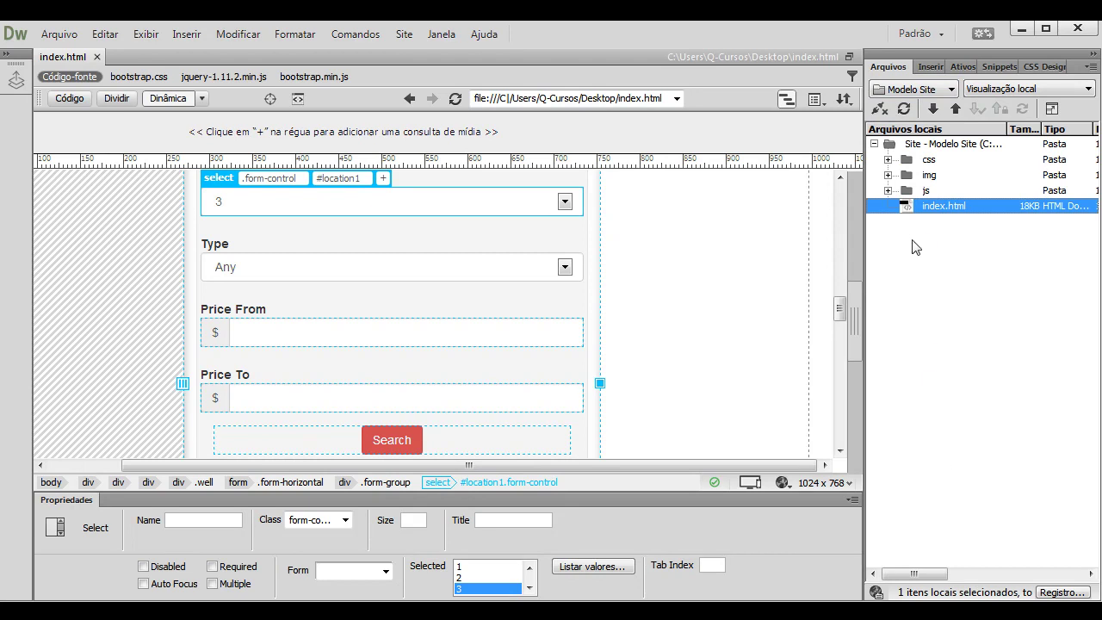
Examine the css, img and js folders in the site's local files, briefly expanding and collapsing css and img.
left_click(929, 162)
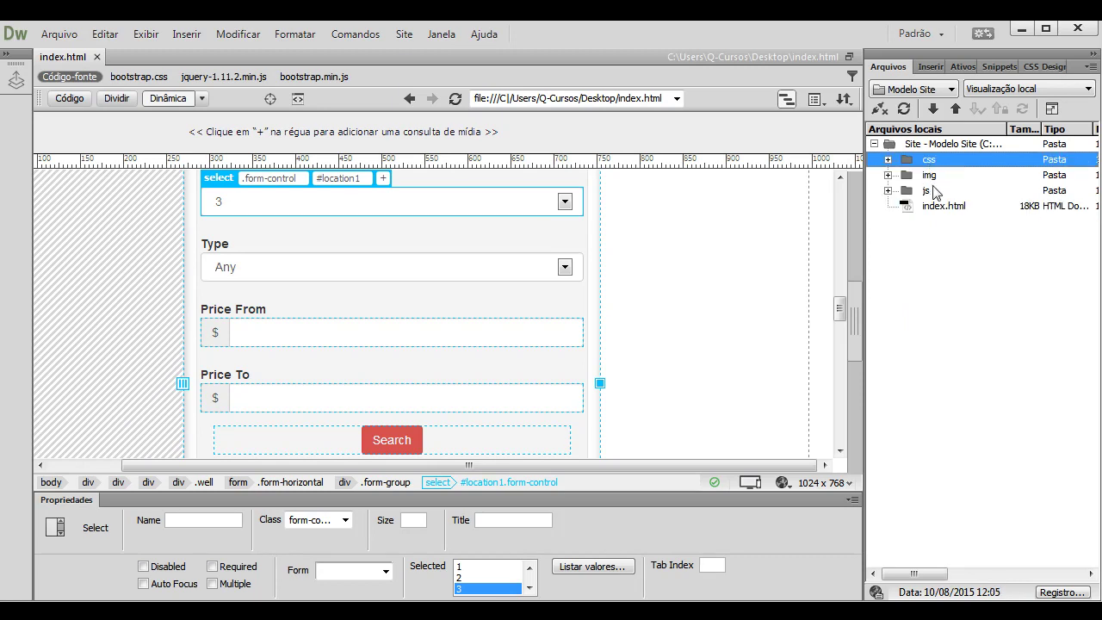
left_click(887, 160)
left_click(887, 160)
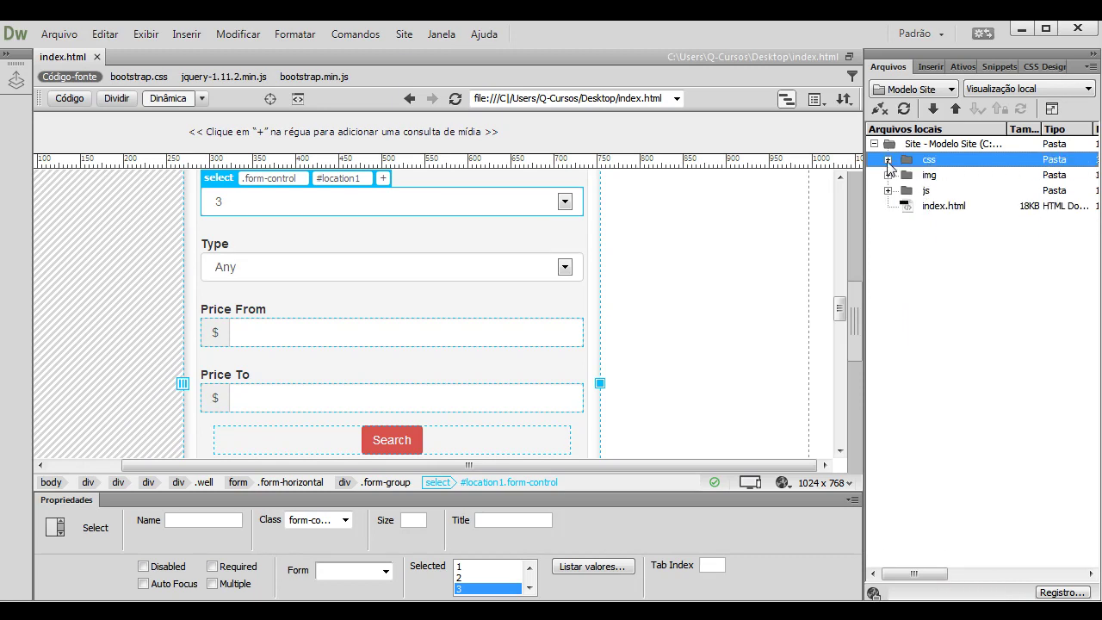
left_click(905, 175)
left_click(888, 175)
left_click(888, 175)
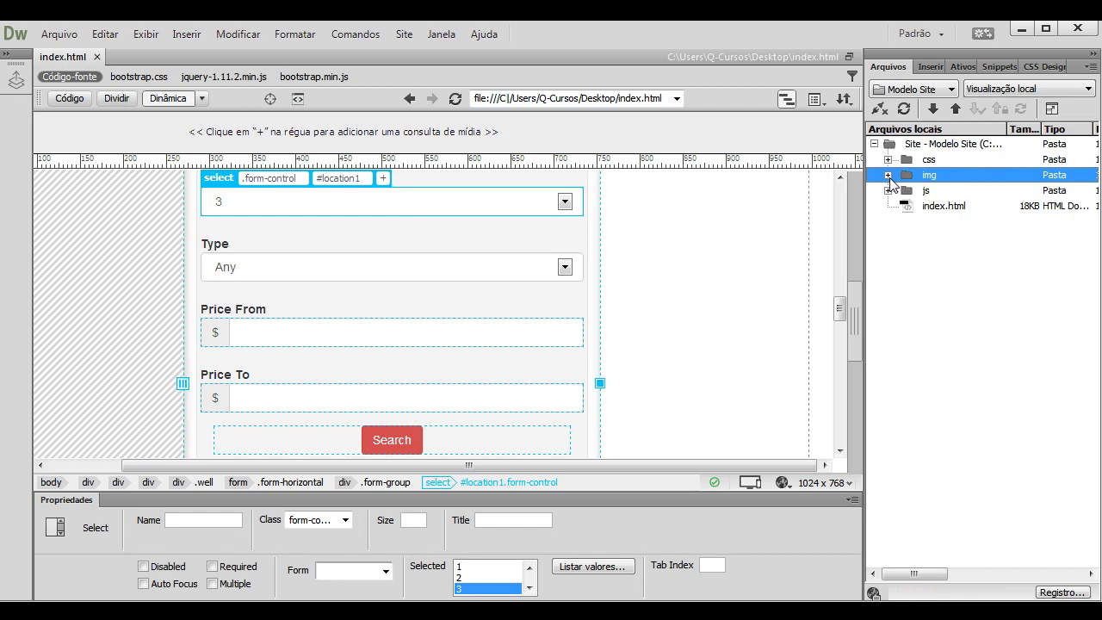
left_click(927, 192)
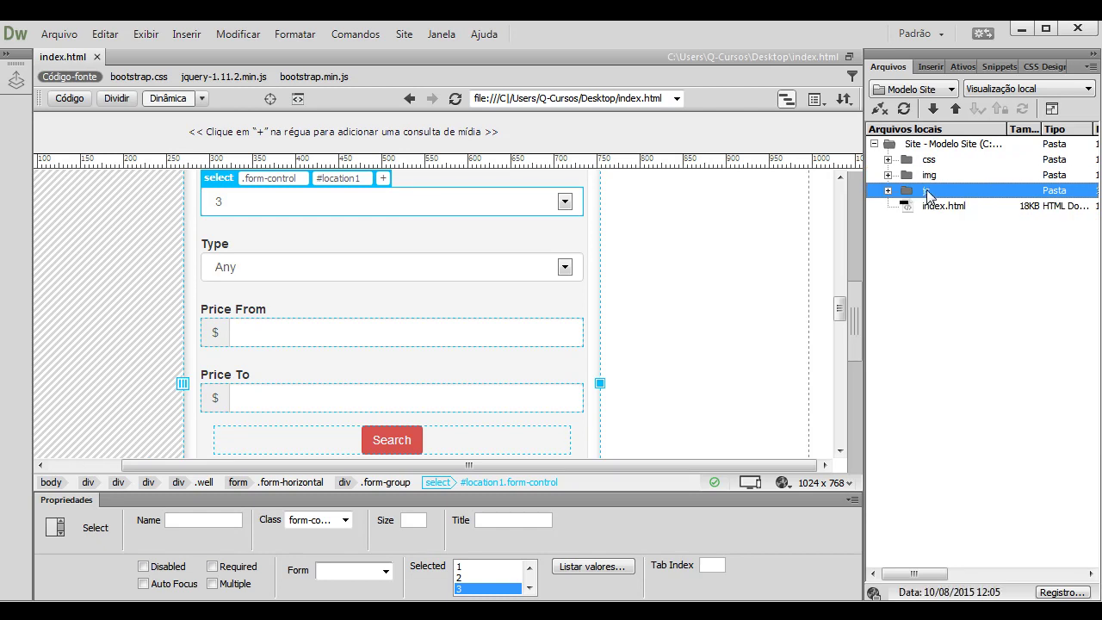